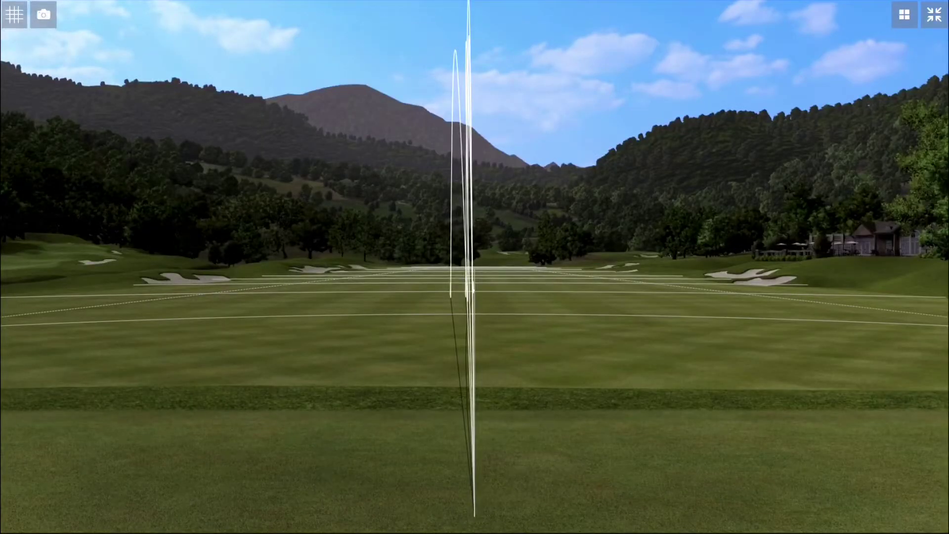
# Step: Show the 50° Wedge swing plane readout (63.5° plane) beside the shot tracer view
pyautogui.click(936, 16)
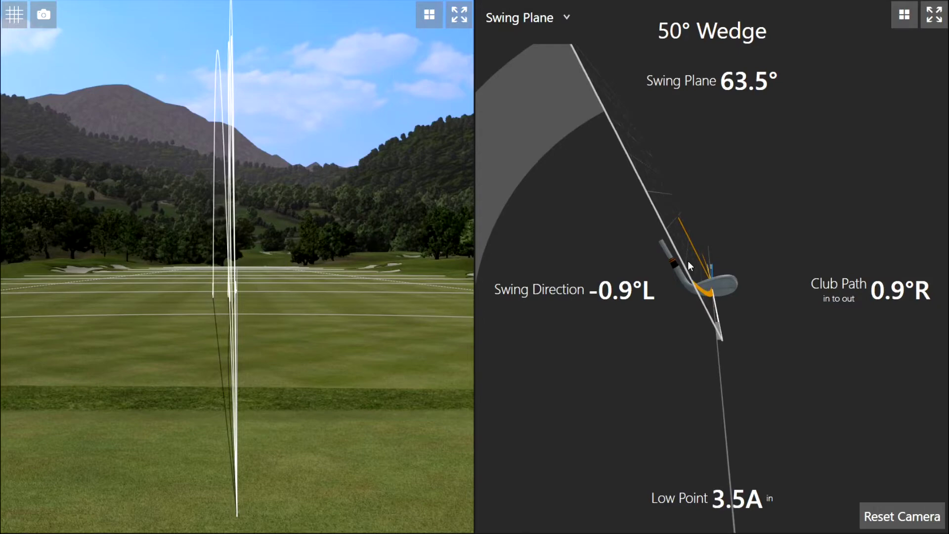
# Step: Orbit the swing plane 3D view and reveal the tiles: attack angle -3.6°, carry 34.7 yds
pyautogui.moveTo(712, 288); pyautogui.dragTo(710, 311)
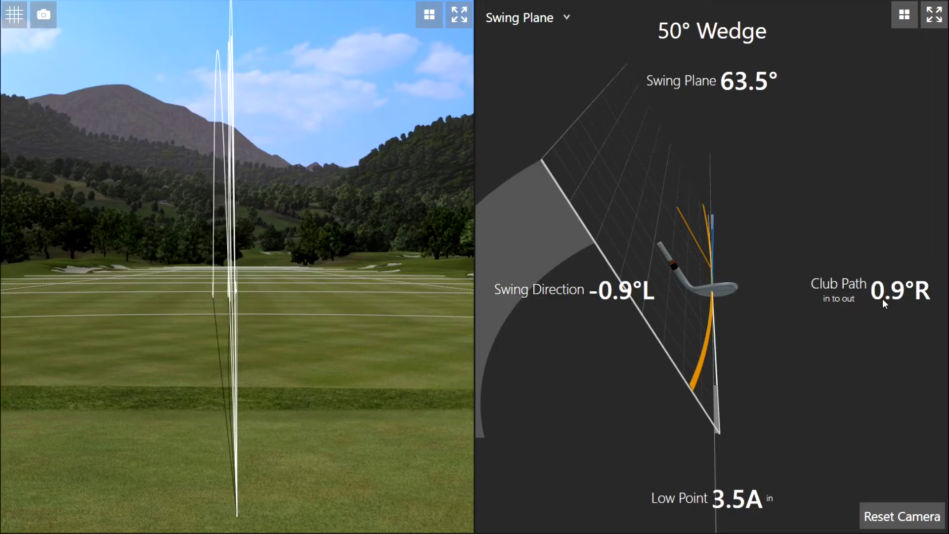
pyautogui.moveTo(783, 363); pyautogui.dragTo(783, 338)
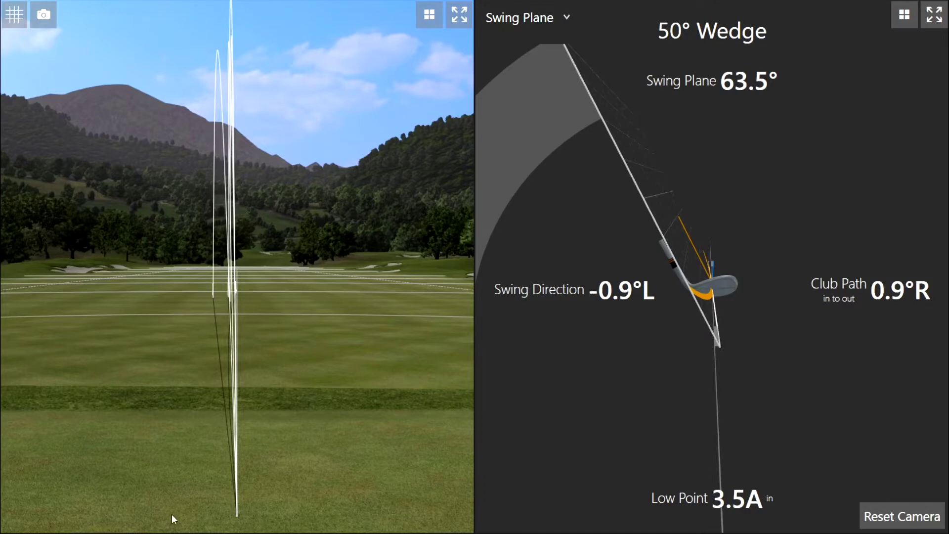
pyautogui.moveTo(443, 473)
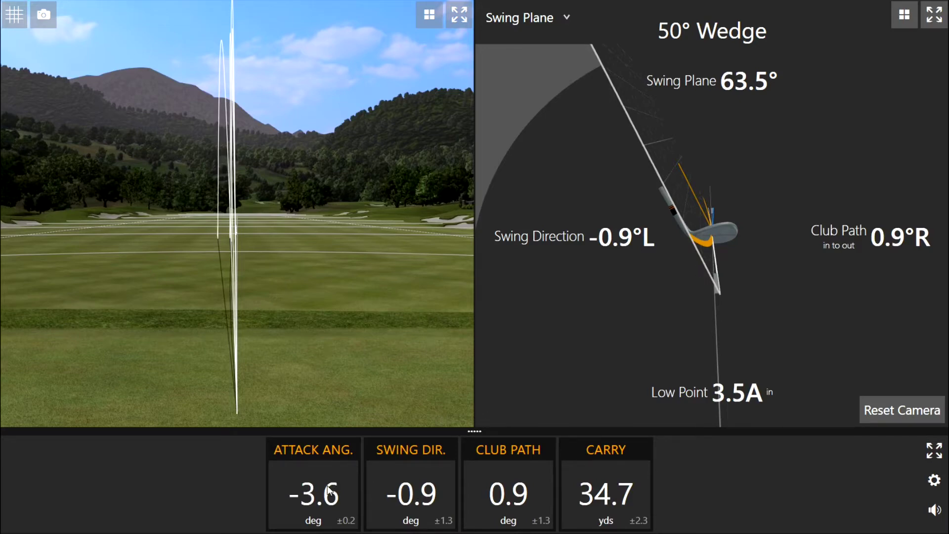
pyautogui.moveTo(694, 276); pyautogui.dragTo(695, 291)
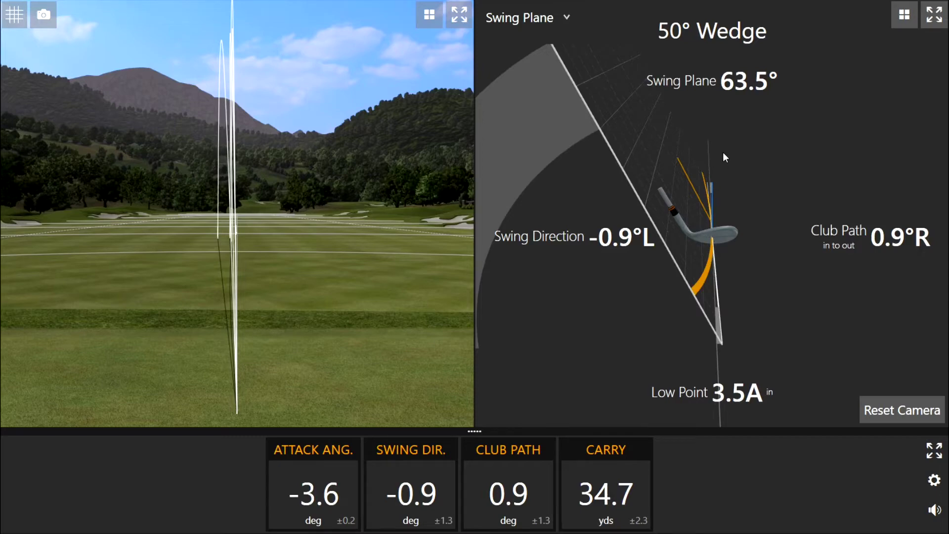
pyautogui.moveTo(724, 289); pyautogui.dragTo(720, 268)
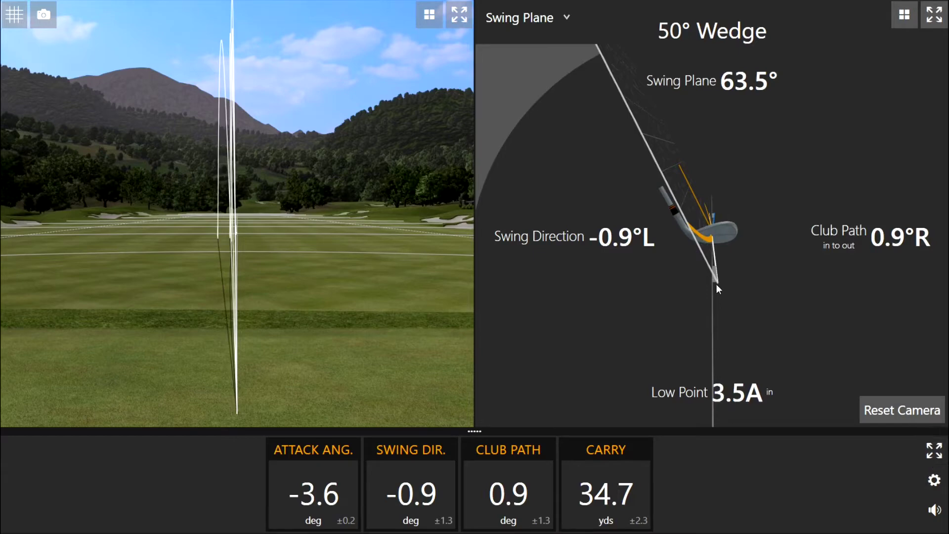
pyautogui.moveTo(716, 284); pyautogui.dragTo(718, 287)
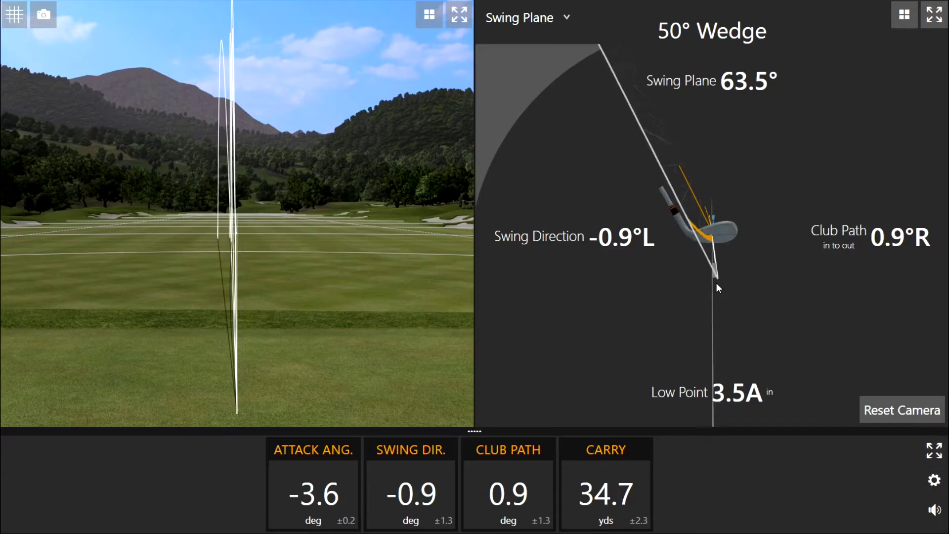
# Step: Add a Face Angle tile (-2.1°) to the data bar, placed just before Carry
pyautogui.click(934, 479)
pyautogui.click(808, 75)
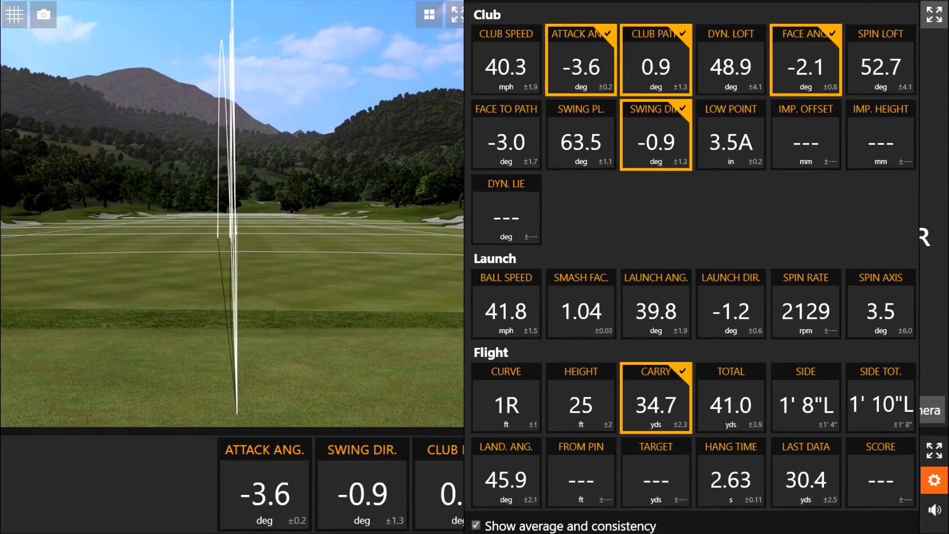
pyautogui.click(934, 479)
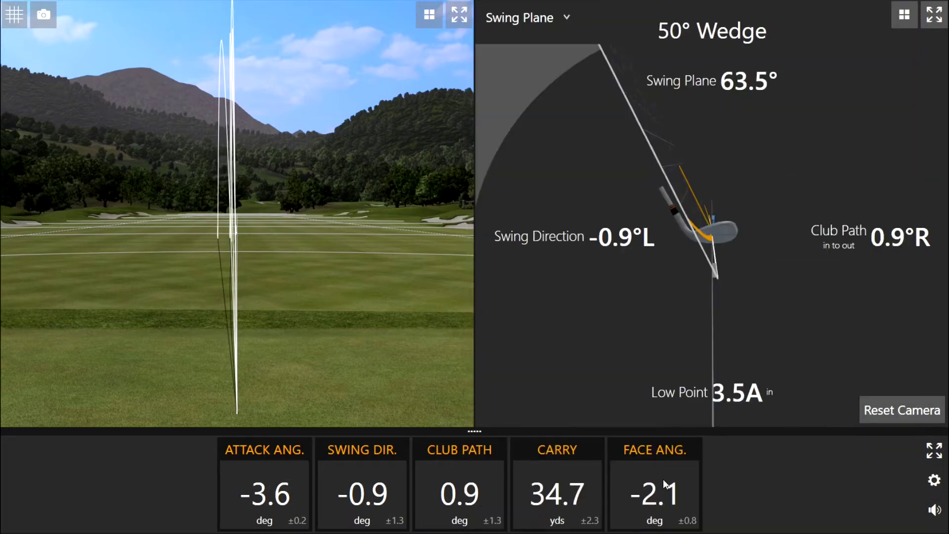
pyautogui.moveTo(663, 478); pyautogui.dragTo(524, 476)
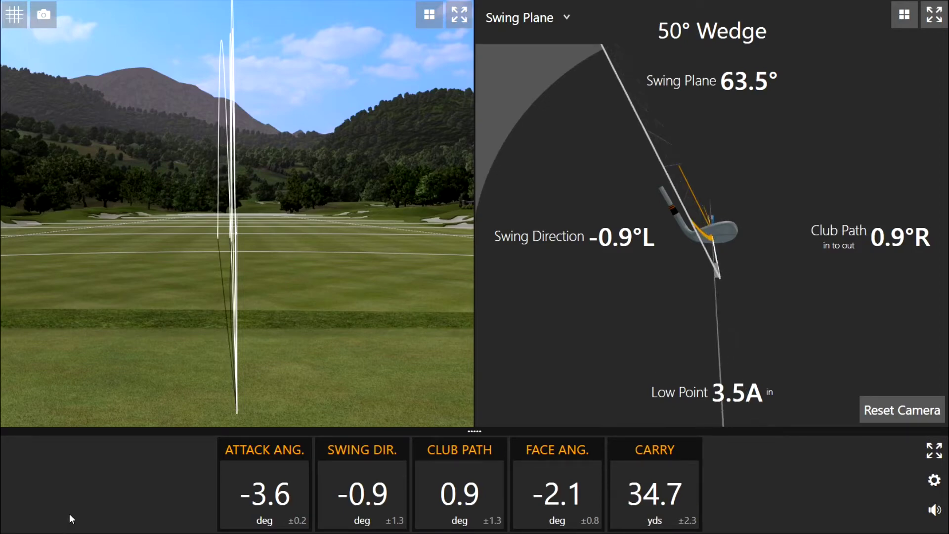
# Step: Open the 50° Wedge group's shots, select the -1.8 shot, and play its swing video
pyautogui.click(27, 496)
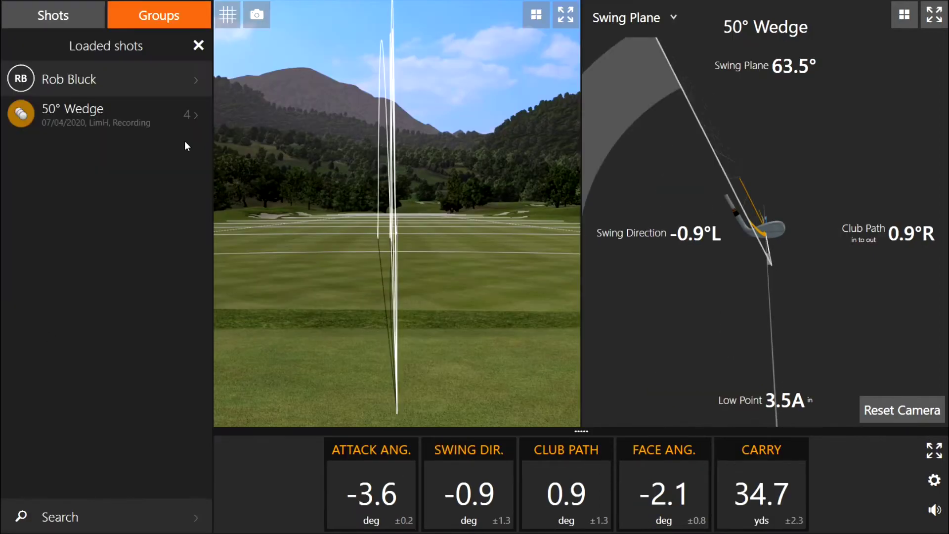
pyautogui.click(183, 116)
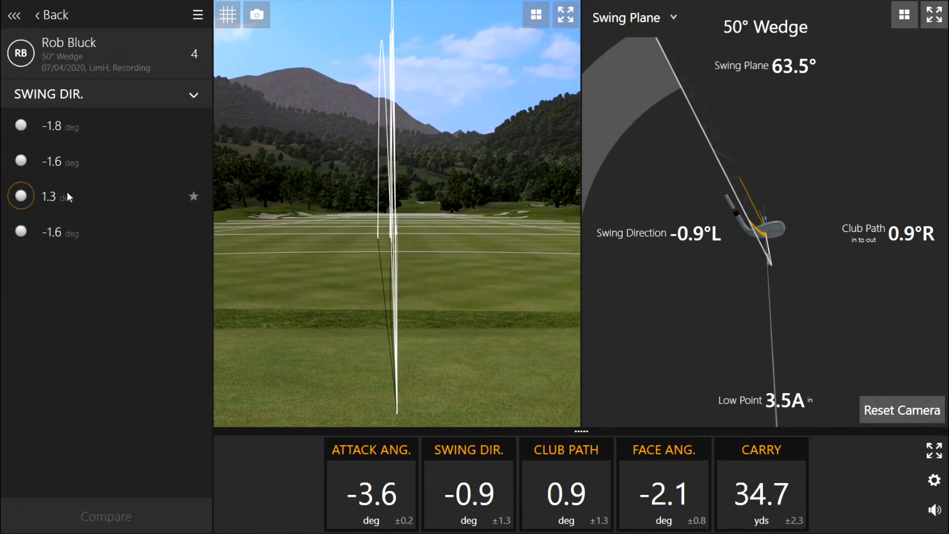
pyautogui.click(64, 163)
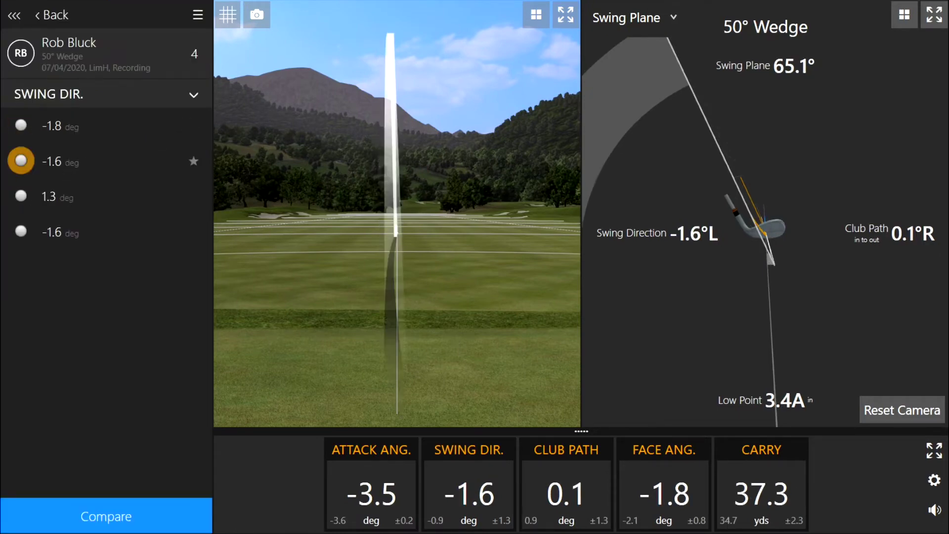
pyautogui.press('Up')
pyautogui.click(263, 417)
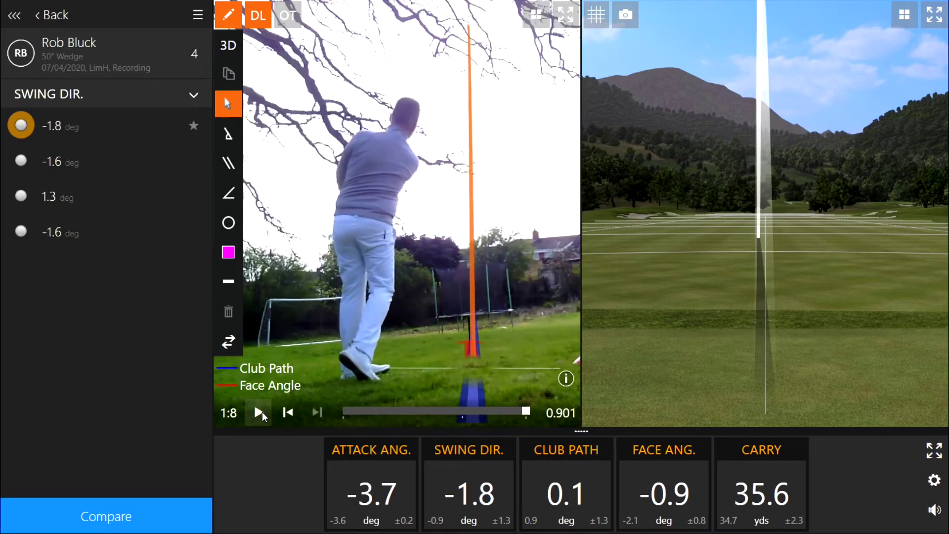
# Step: Replay the -1.8° shot's swing video and scrub it back to just after impact
pyautogui.click(258, 413)
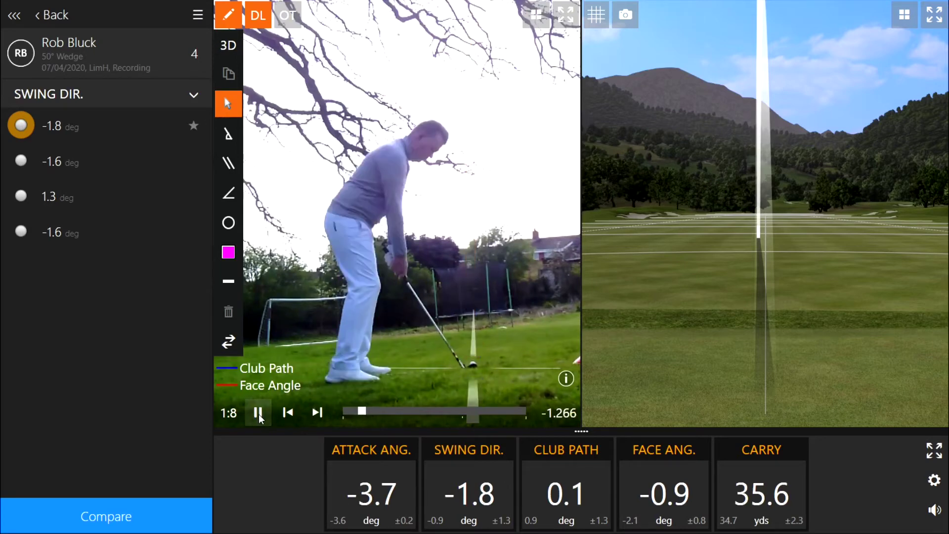
pyautogui.scroll(2, 448, 367)
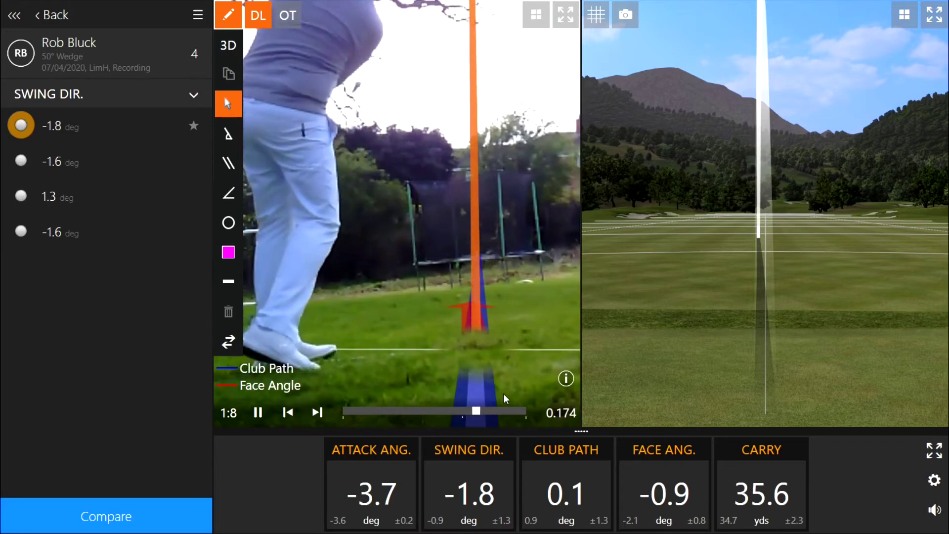
pyautogui.moveTo(485, 411); pyautogui.dragTo(464, 411)
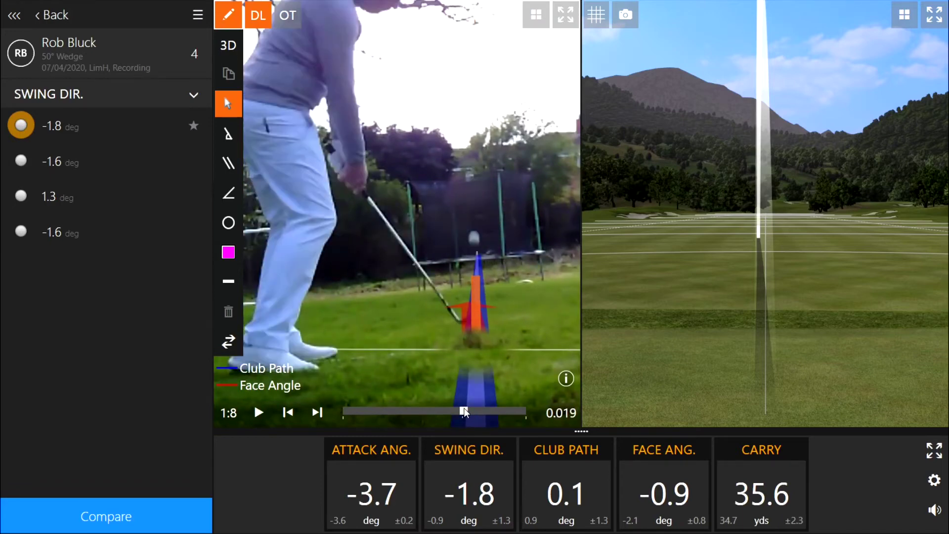
pyautogui.click(287, 414)
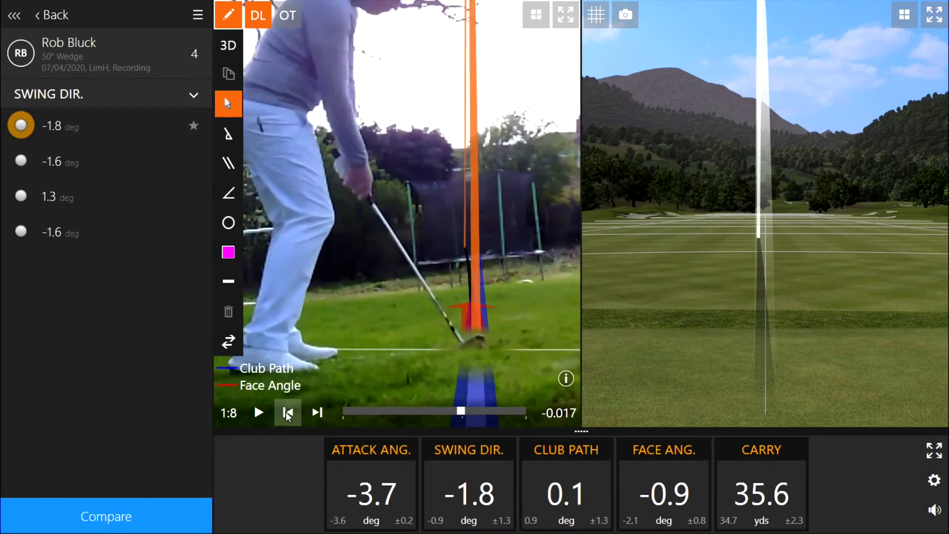
pyautogui.click(288, 414)
# Step: Step the video forward frame by frame, then play it through to 1.188 s
pyautogui.click(323, 414)
pyautogui.click(324, 415)
pyautogui.click(317, 413)
pyautogui.click(318, 412)
pyautogui.click(317, 412)
pyautogui.click(317, 412)
pyautogui.click(318, 412)
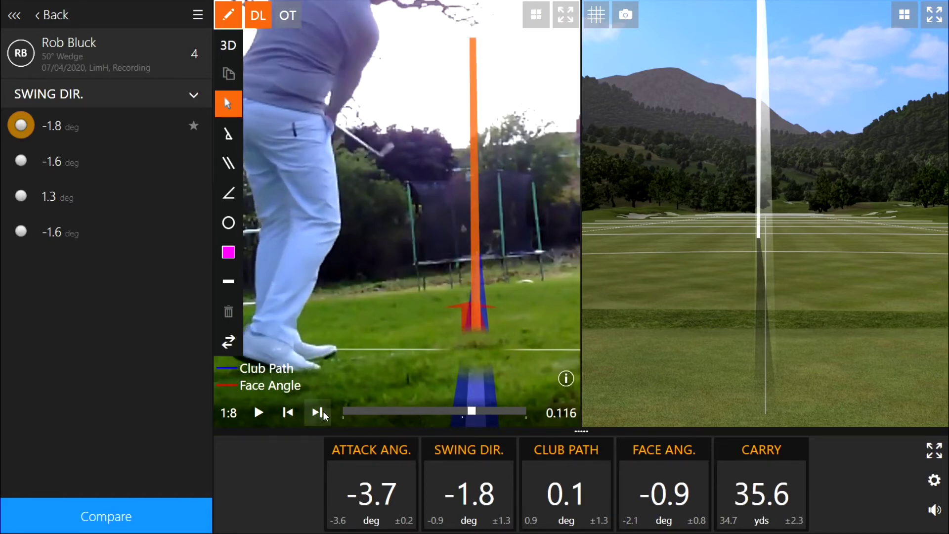
pyautogui.click(323, 414)
pyautogui.click(324, 414)
pyautogui.scroll(-3, 374, 352)
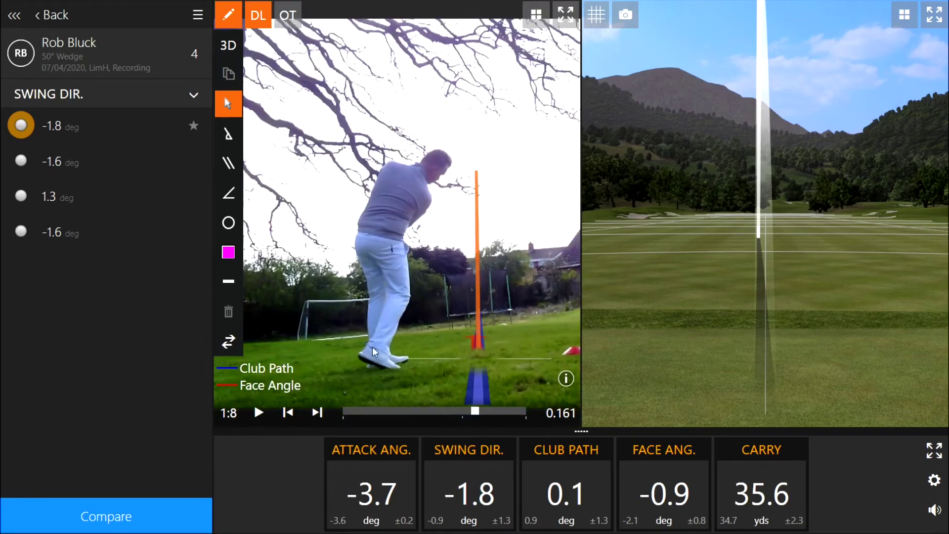
pyautogui.click(258, 413)
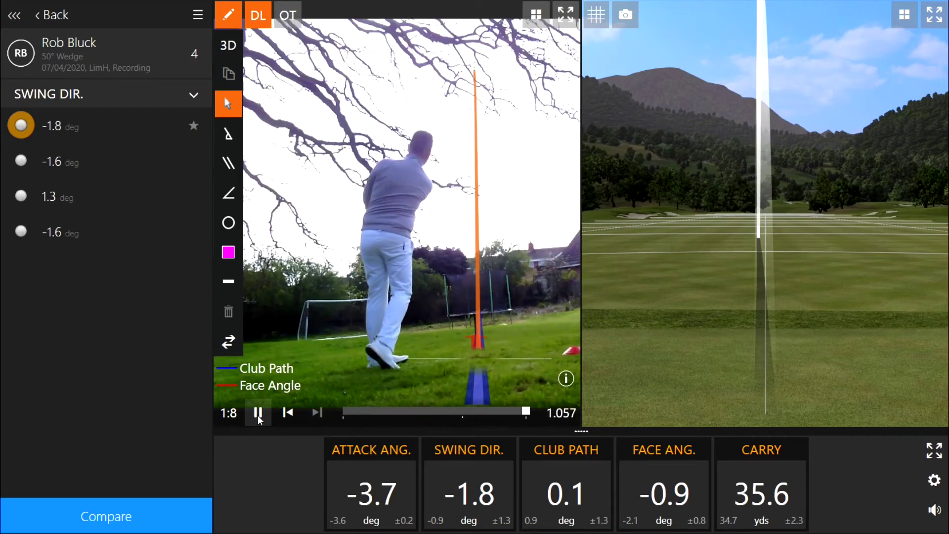
pyautogui.click(258, 415)
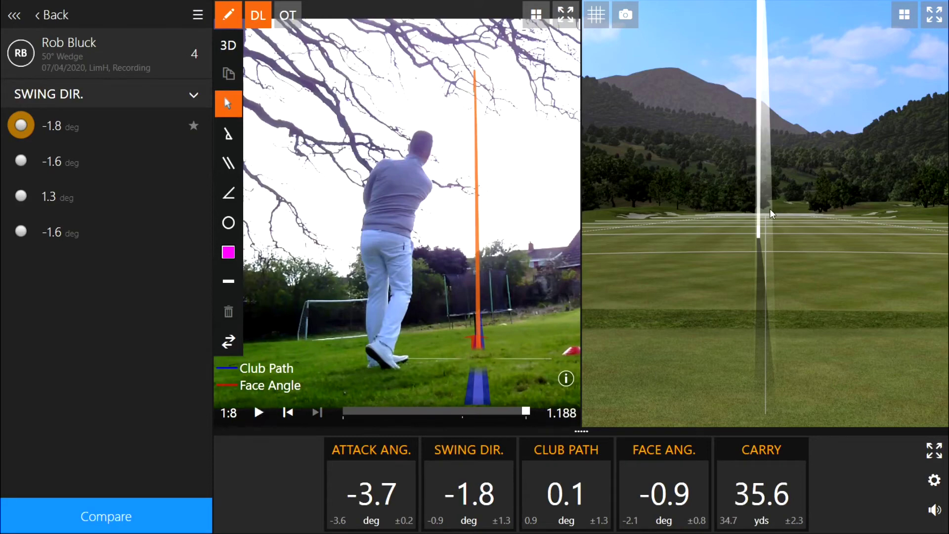
# Step: Load the -1.6° shot and pan and zoom its face-on swing video
pyautogui.click(57, 171)
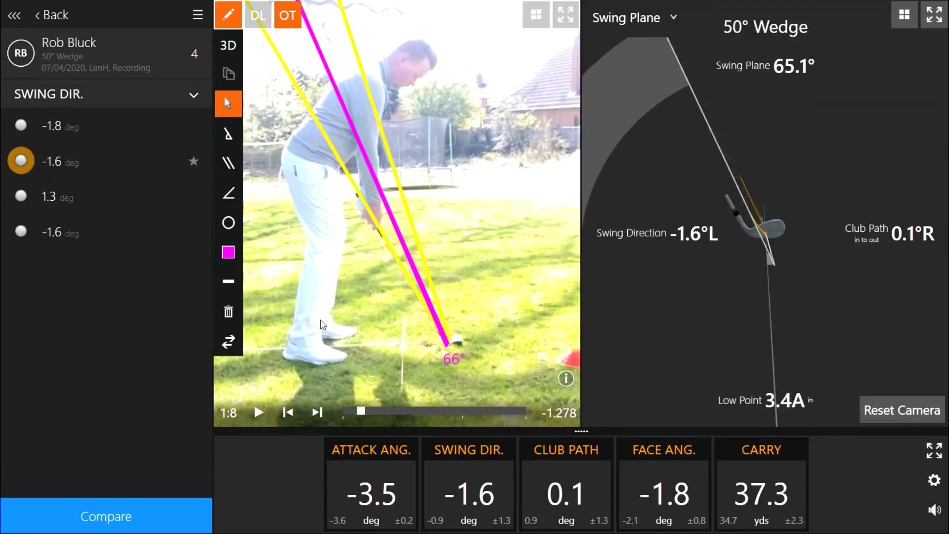
pyautogui.moveTo(301, 291); pyautogui.dragTo(347, 301)
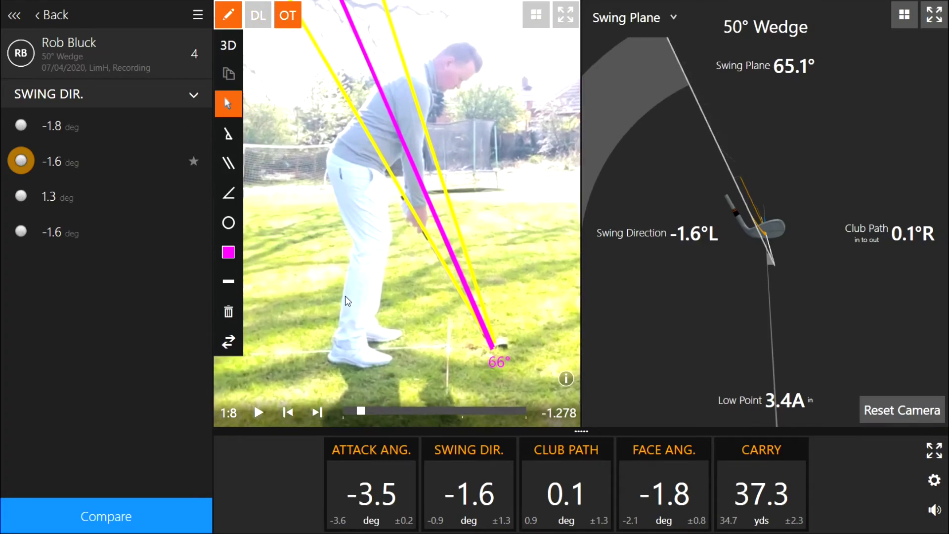
pyautogui.scroll(-2, 347, 301)
pyautogui.scroll(1, 347, 301)
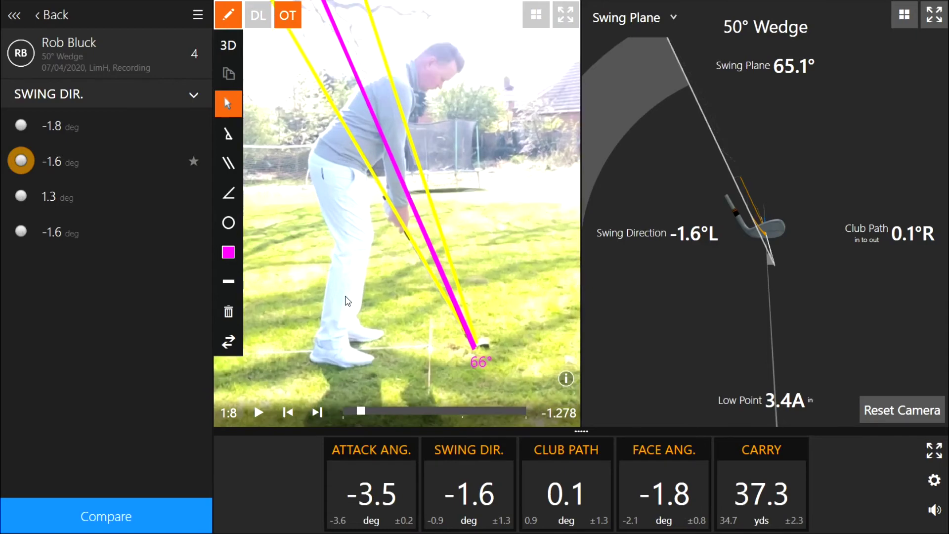
pyautogui.scroll(2, 355, 299)
# Step: Play the face-on video, then show the Impact view: 48.9° dynamic loft, -2.1°L face
pyautogui.click(258, 412)
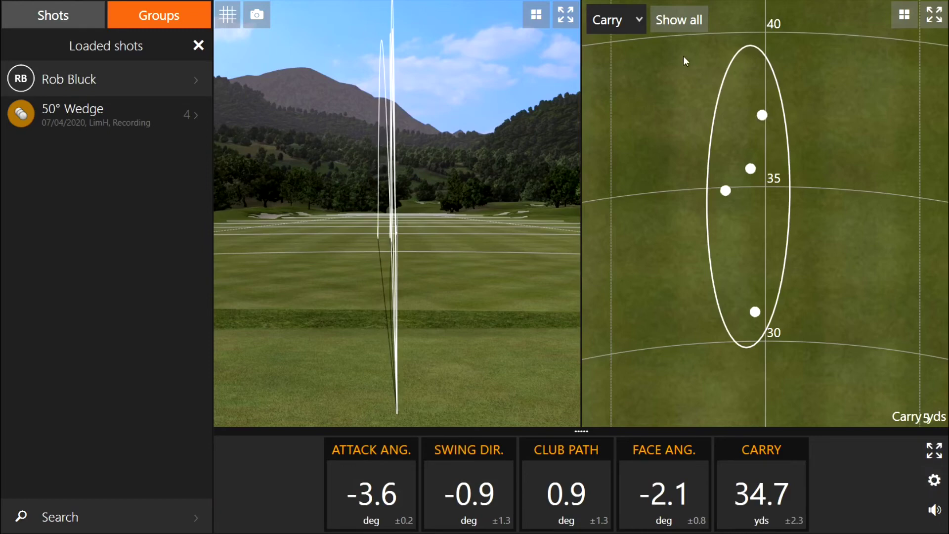
pyautogui.click(628, 23)
pyautogui.click(685, 341)
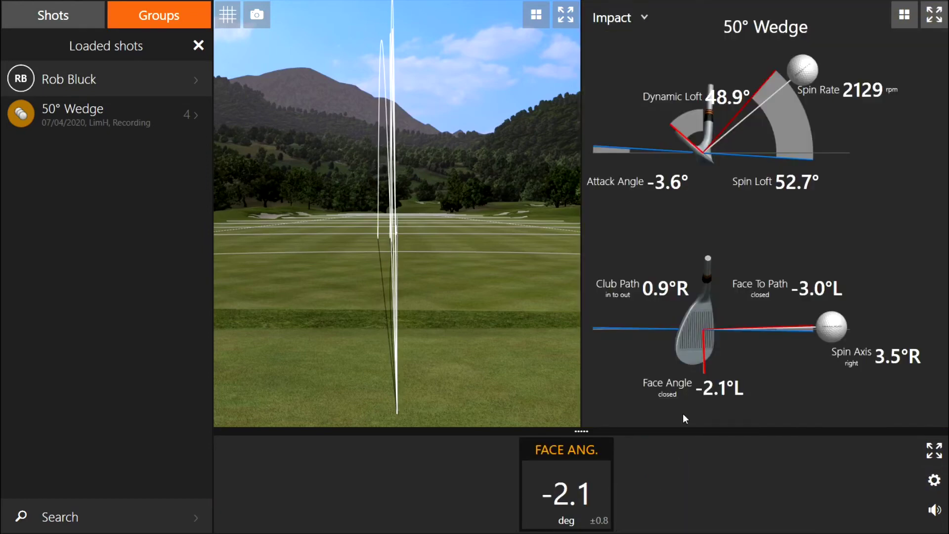